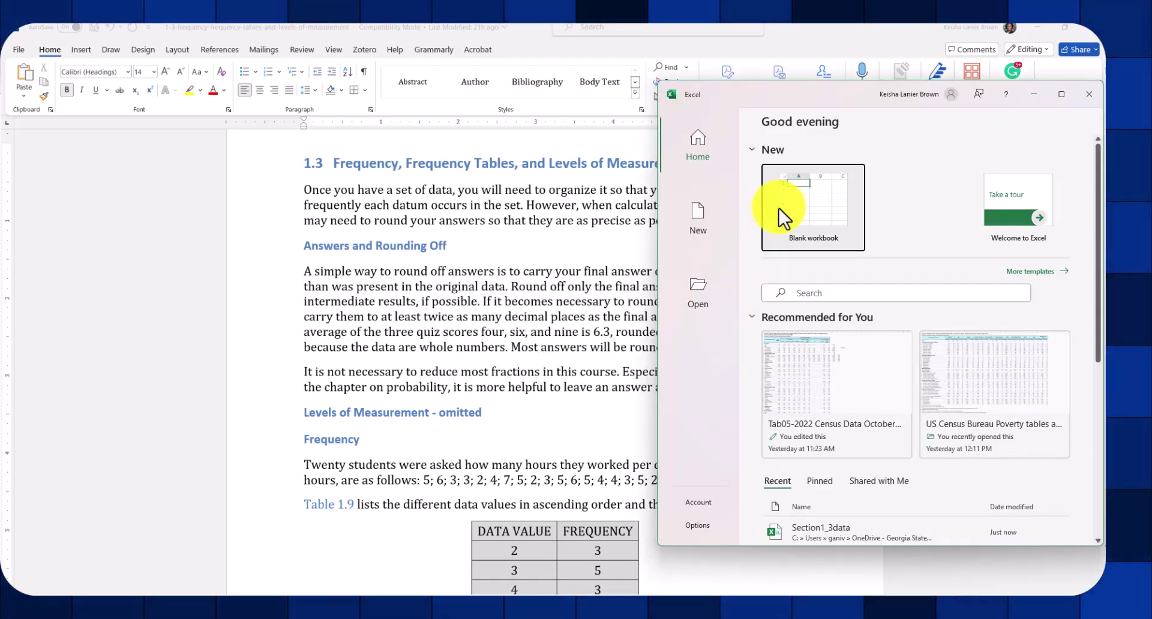
Create a blank Excel workbook and close the Section1_3data workbook.
{"action": "left_click", "coordinate": [781, 216]}
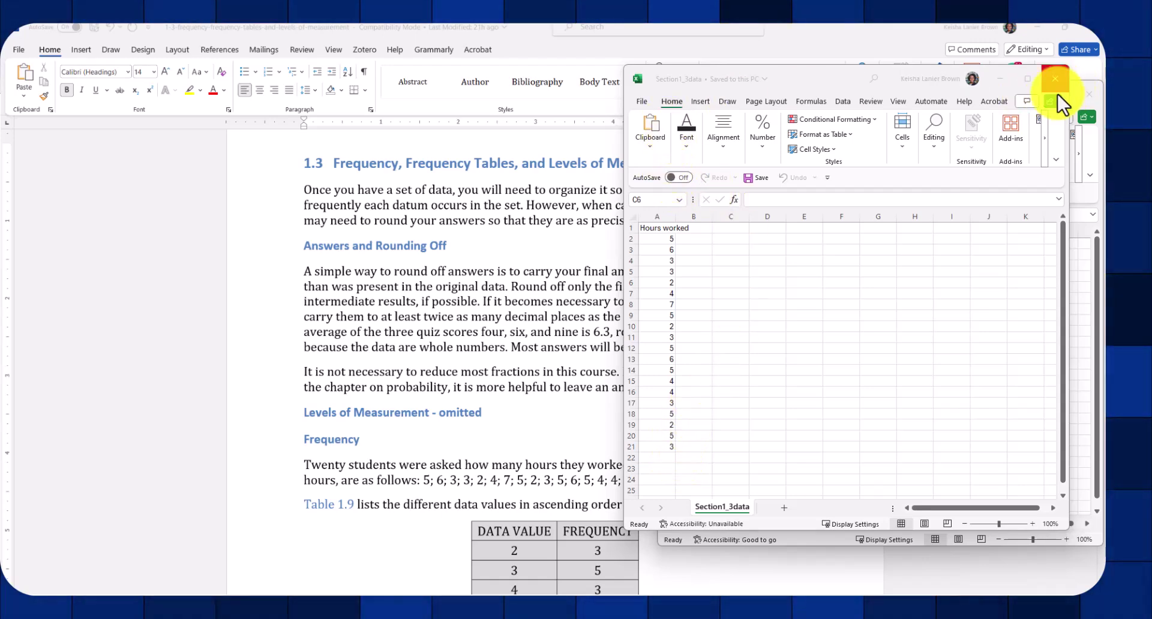
{"action": "left_click", "coordinate": [1056, 79]}
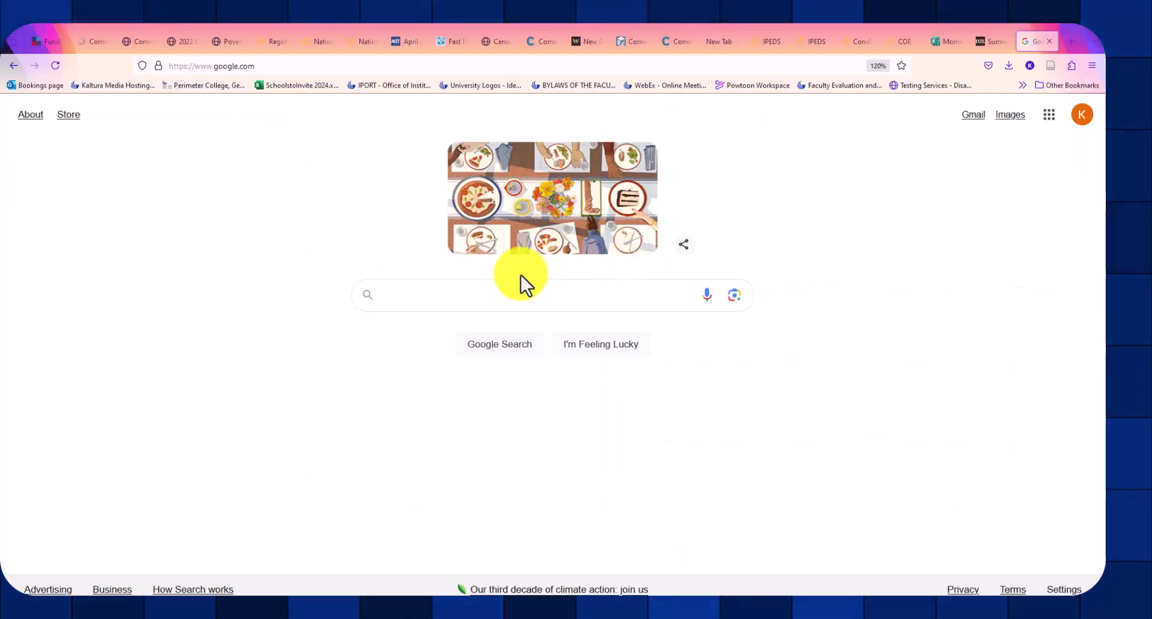
Search Google for "Cengage's SALT" and open the SALT: Statistical Analysis and Learning Tool page on WebAssign.
{"action": "left_click", "coordinate": [485, 299]}
{"action": "type", "text": "Ceng"}
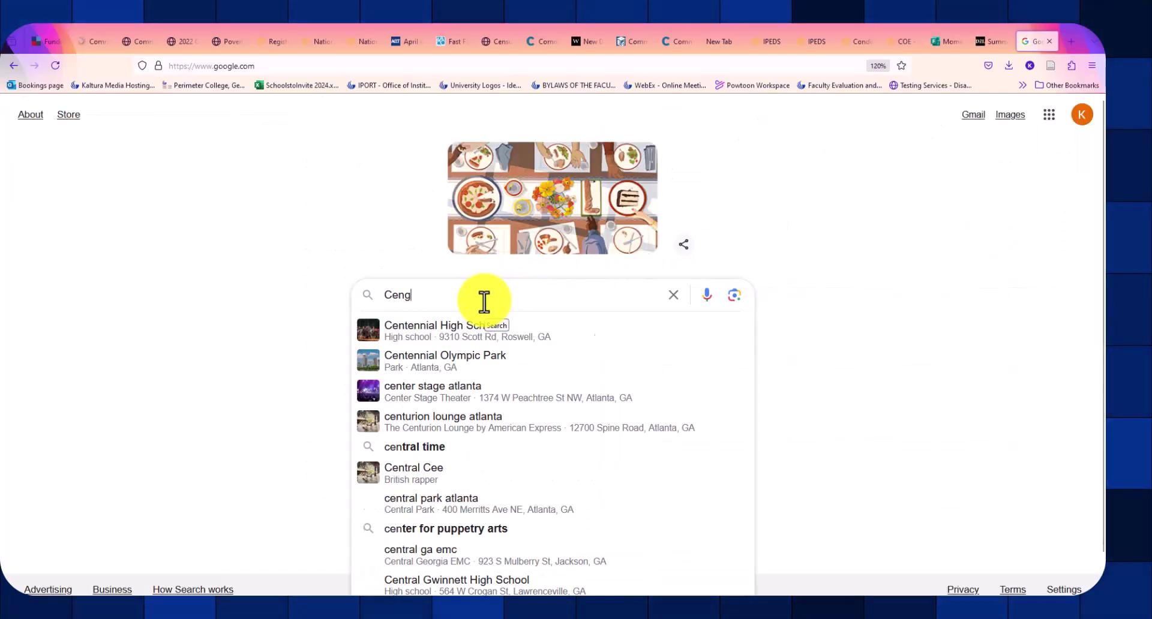
{"action": "type", "text": "age's SAL"}
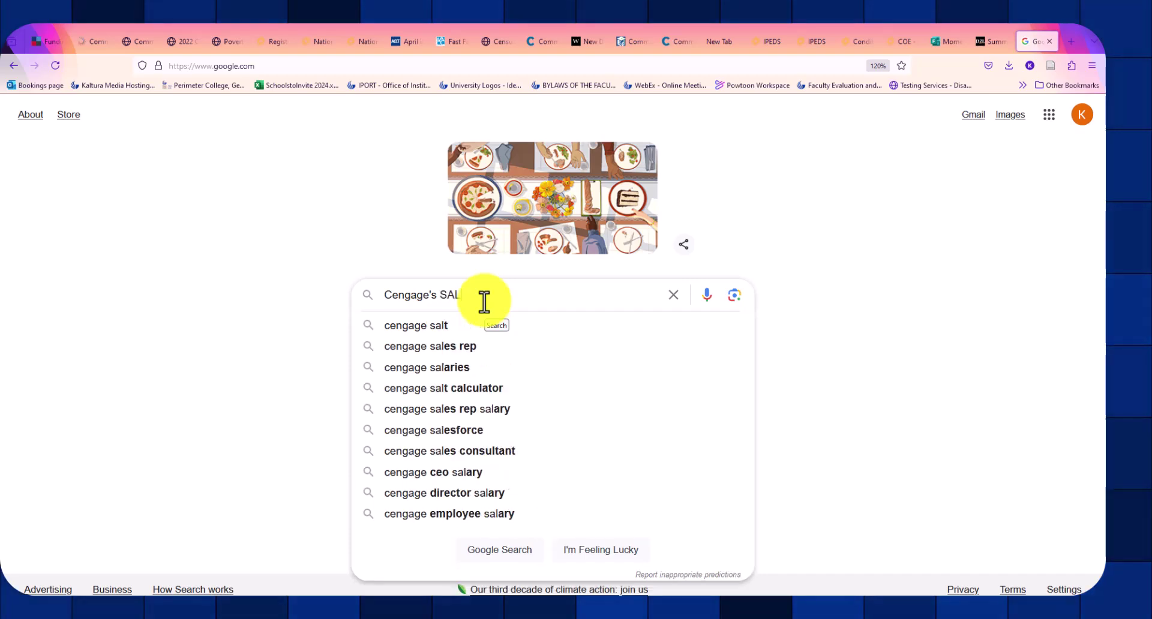
{"action": "type", "text": "T"}
{"action": "key", "text": "Return"}
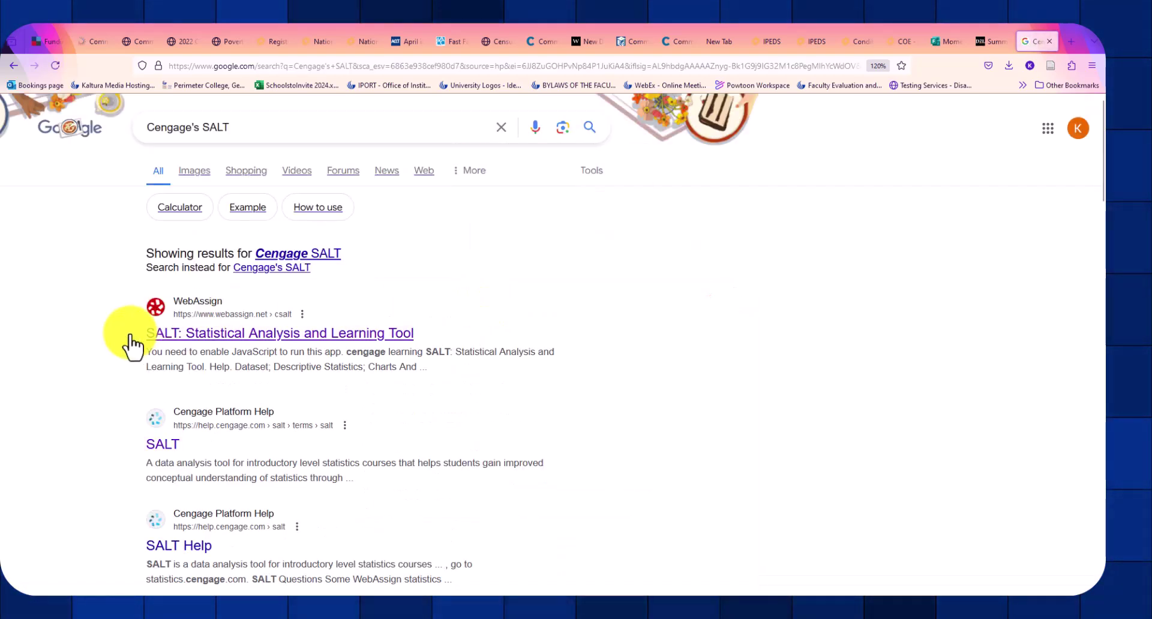
{"action": "left_click", "coordinate": [192, 334]}
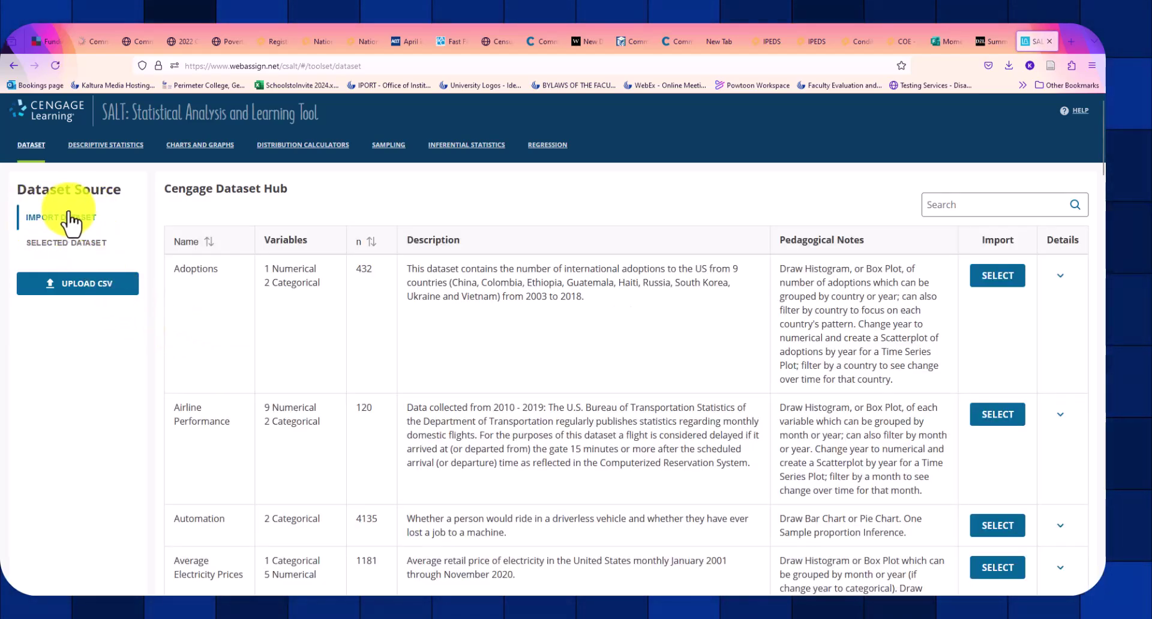
Upload the Section1_3data CSV file as a raw dataset and import all its variables, keeping Hours worked numerical.
{"action": "left_click", "coordinate": [98, 288]}
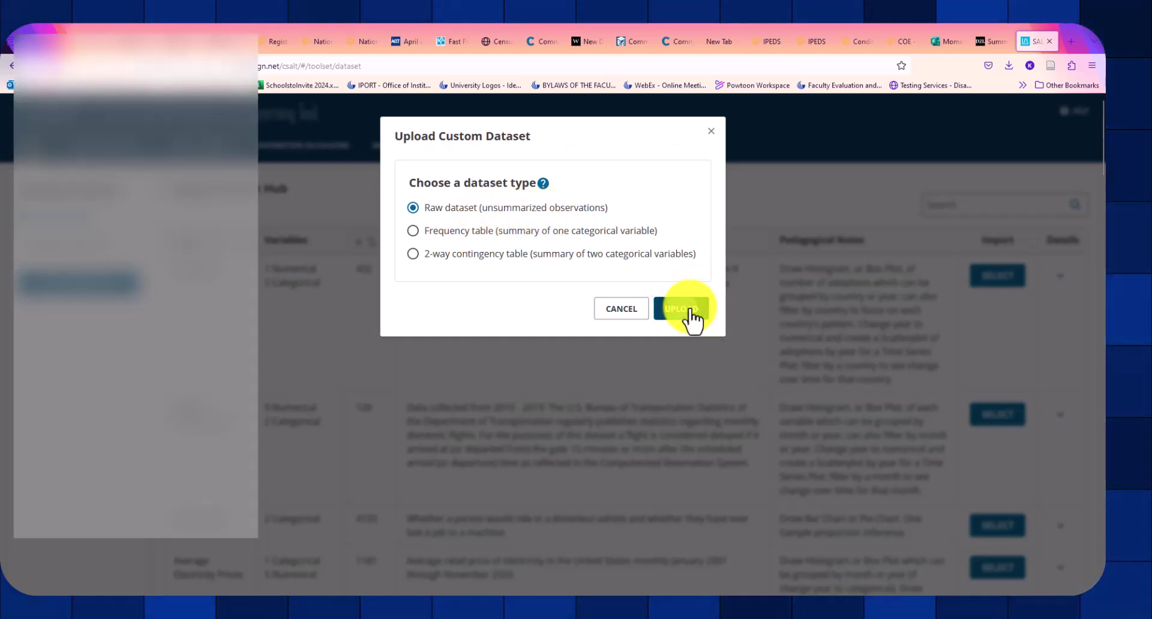
{"action": "left_click", "coordinate": [690, 309]}
{"action": "left_click", "coordinate": [311, 107]}
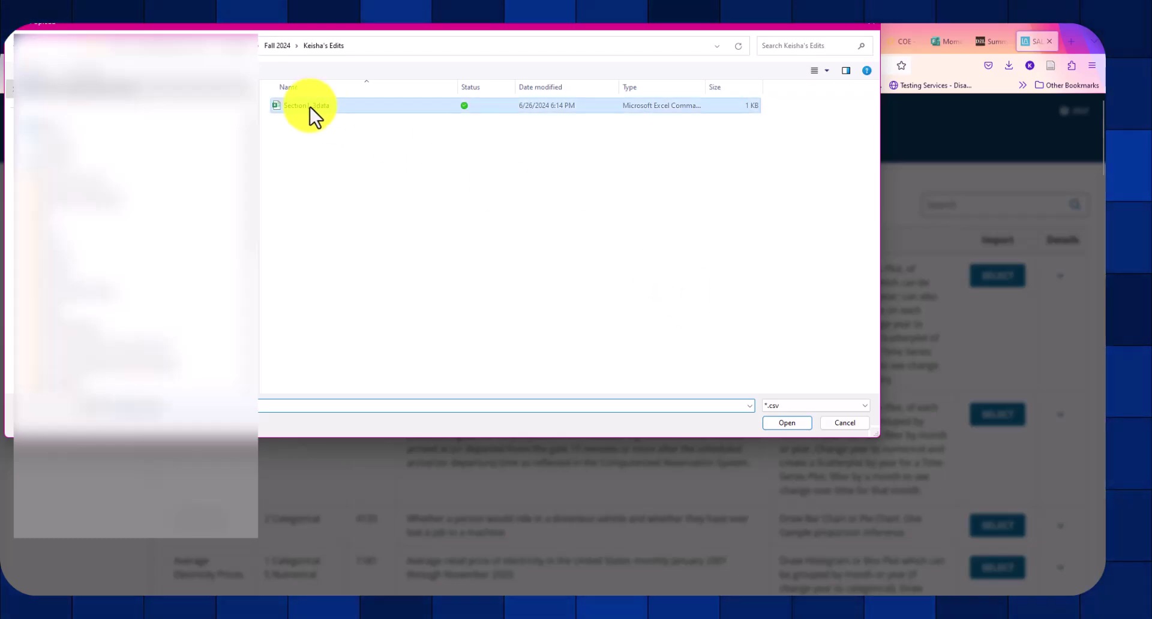
{"action": "left_click", "coordinate": [779, 425]}
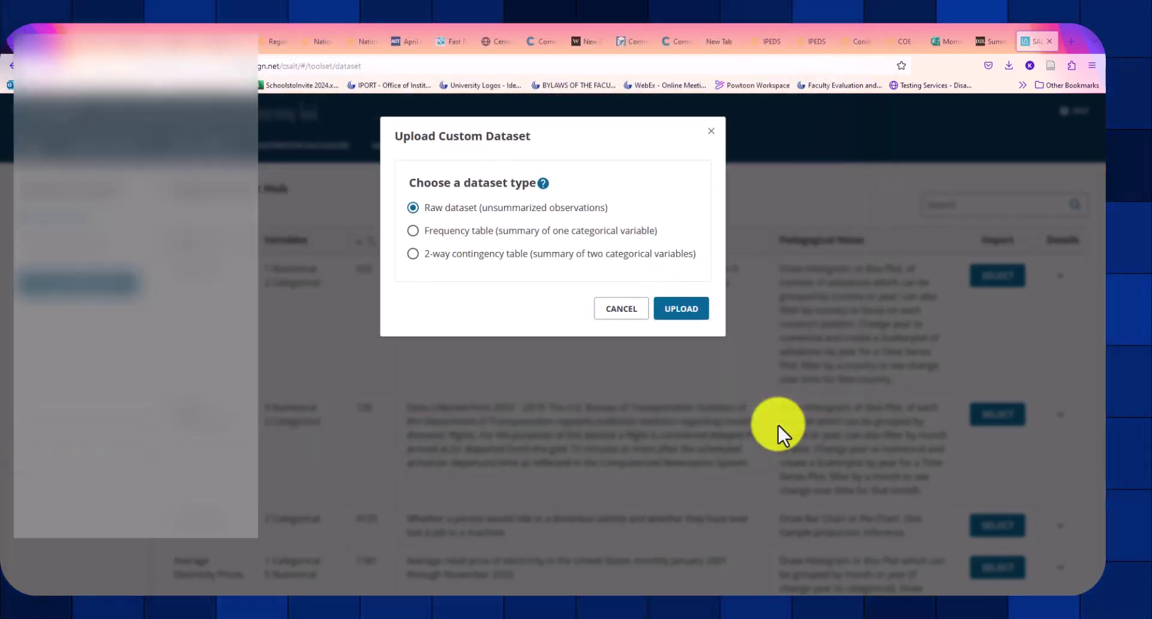
{"action": "left_click", "coordinate": [420, 198]}
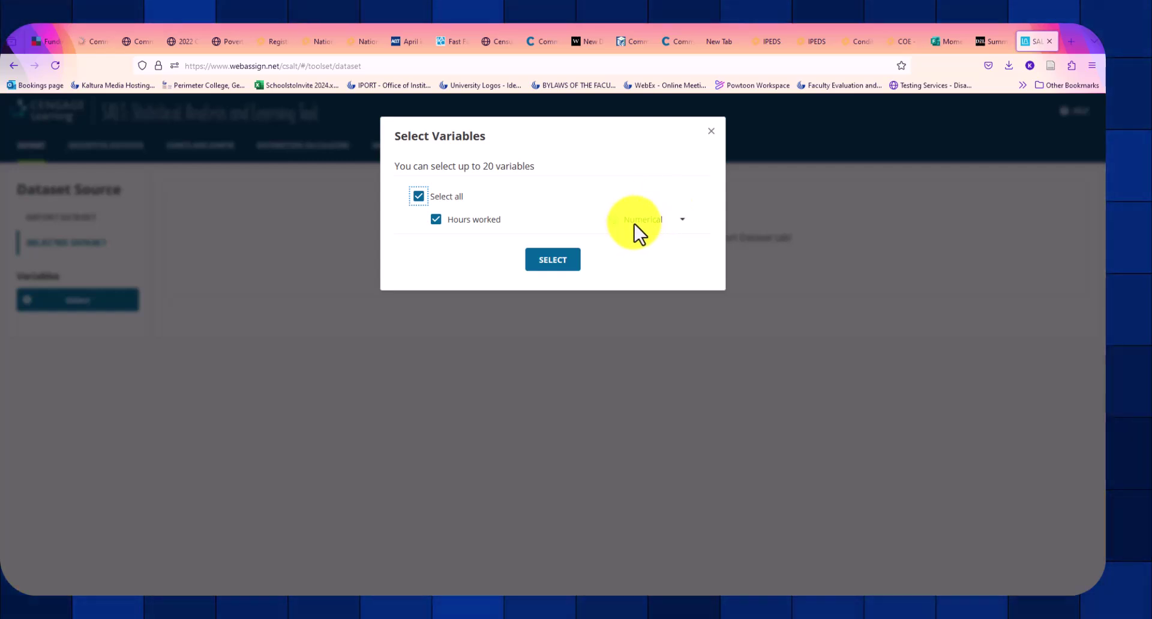
{"action": "left_click", "coordinate": [567, 266]}
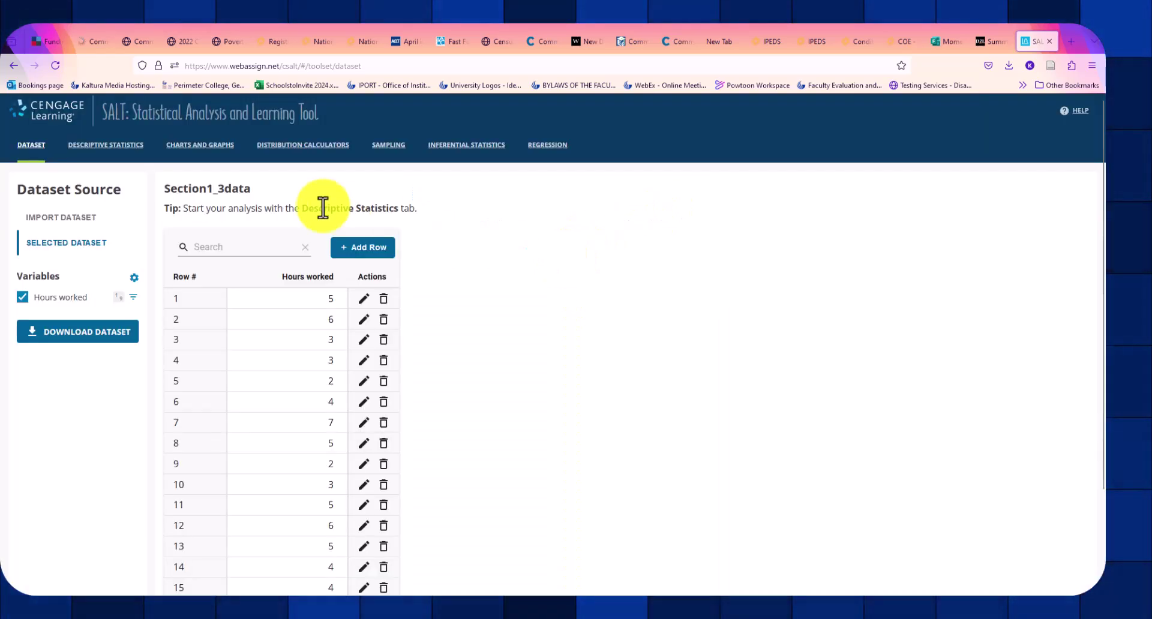
Review the descriptive statistics for Hours worked and the available statistics options, and return to the dataset.
{"action": "left_click", "coordinate": [113, 150]}
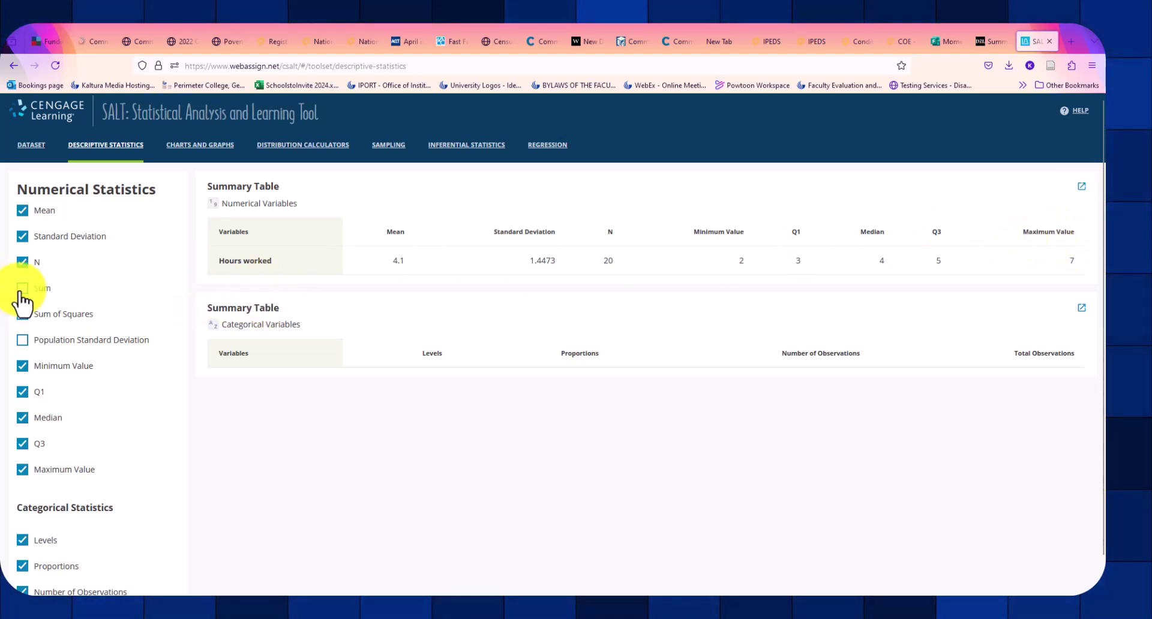
{"action": "scroll", "coordinate": [34, 348], "scroll_direction": "down", "scroll_amount": 1}
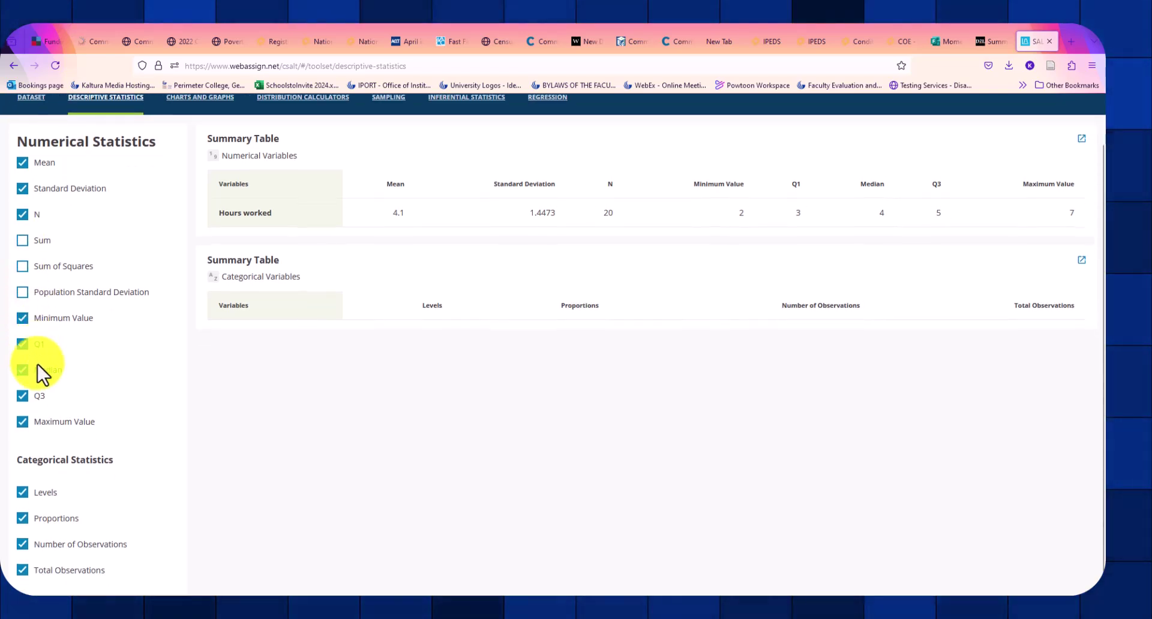
{"action": "scroll", "coordinate": [74, 409], "scroll_direction": "up", "scroll_amount": 1}
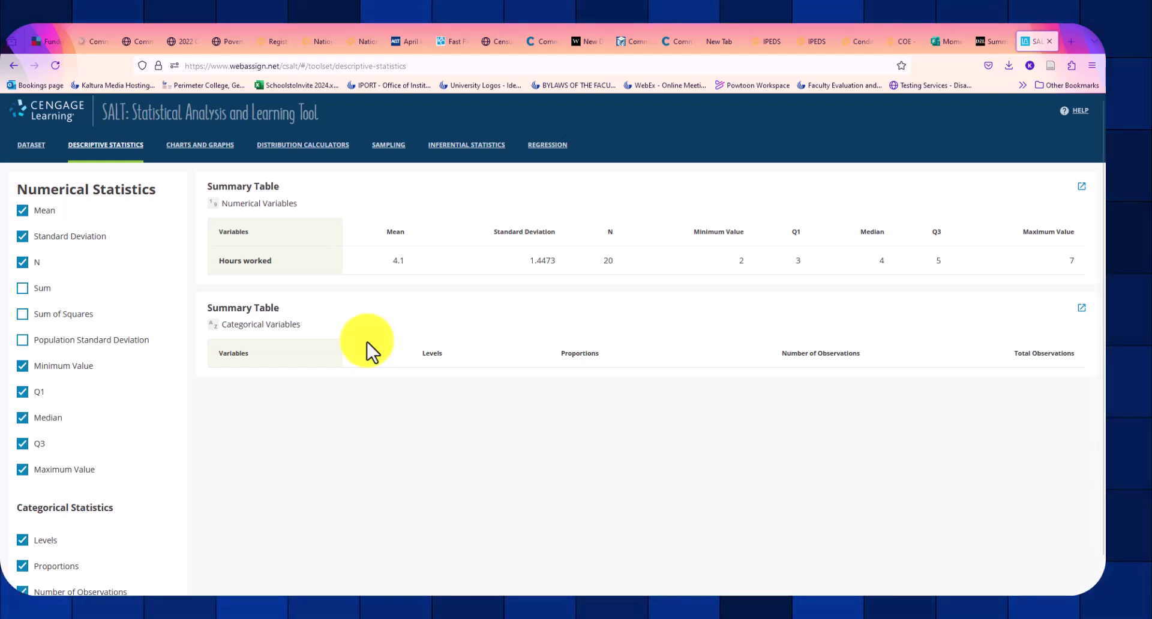
{"action": "left_click", "coordinate": [31, 146]}
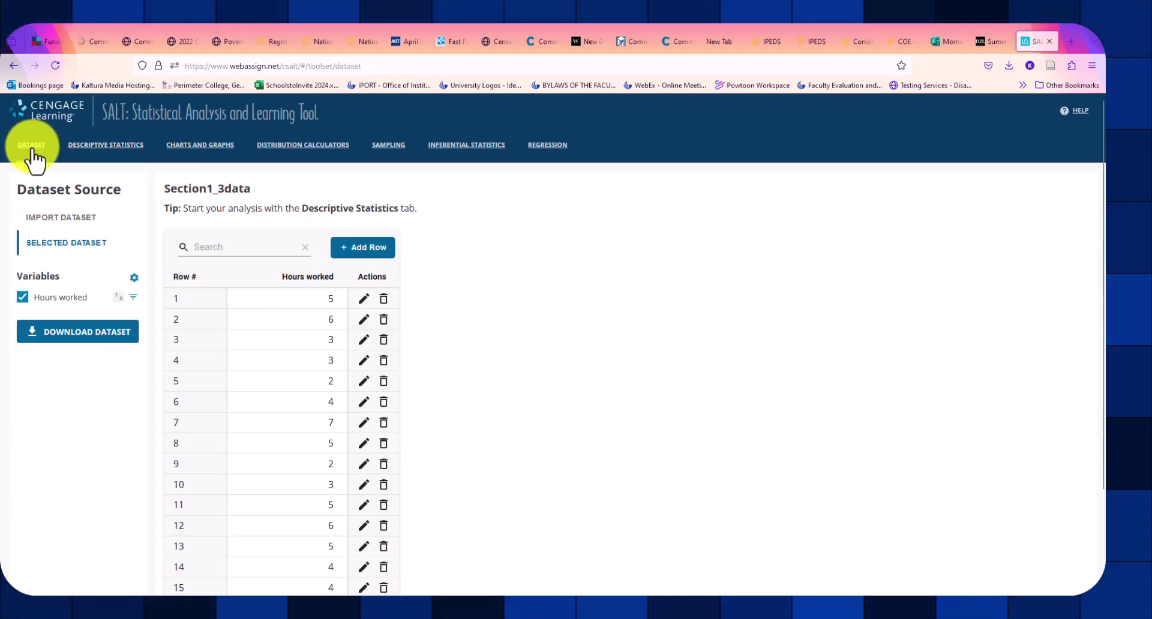
{"action": "left_click", "coordinate": [132, 298]}
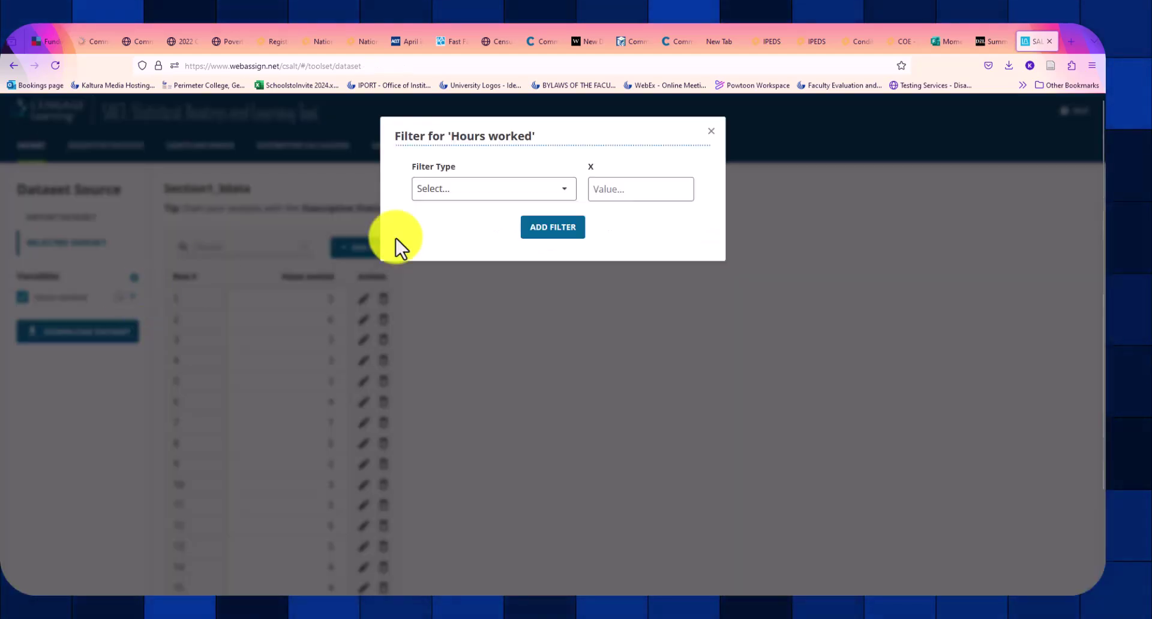
{"action": "left_click", "coordinate": [712, 133]}
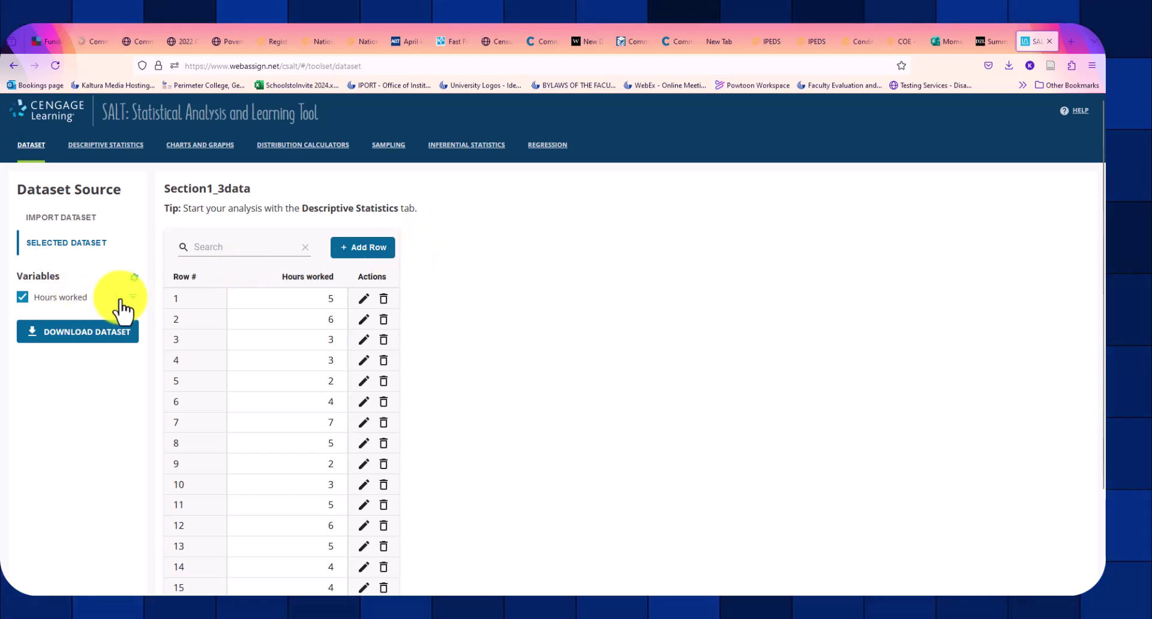
{"action": "left_click", "coordinate": [81, 303]}
{"action": "left_click", "coordinate": [26, 300]}
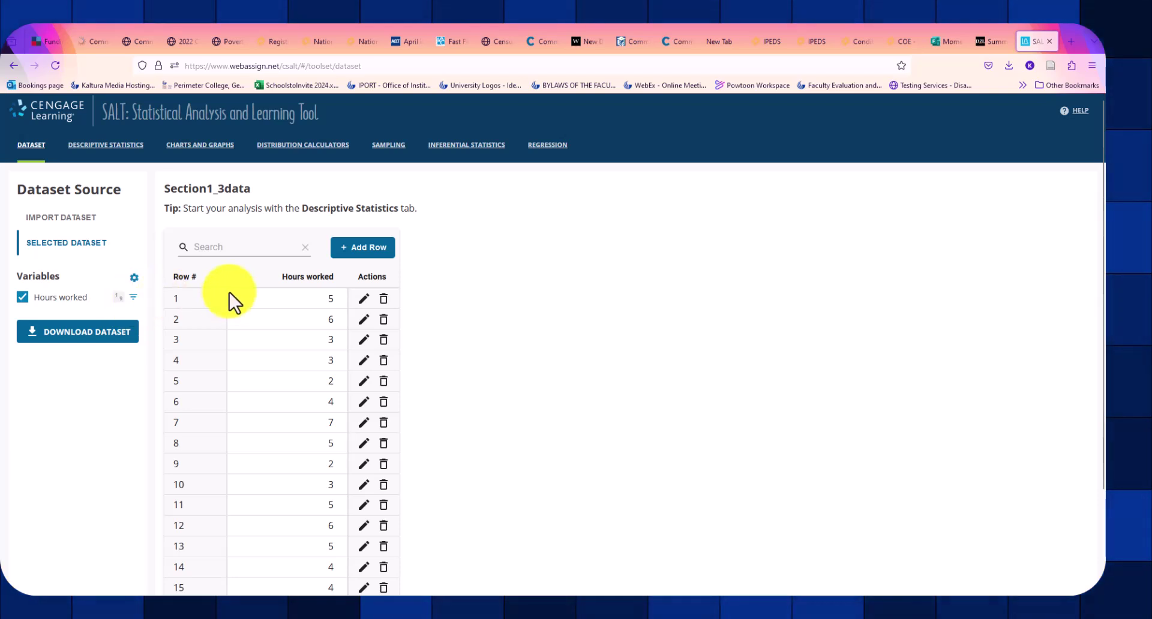
{"action": "left_click", "coordinate": [132, 297]}
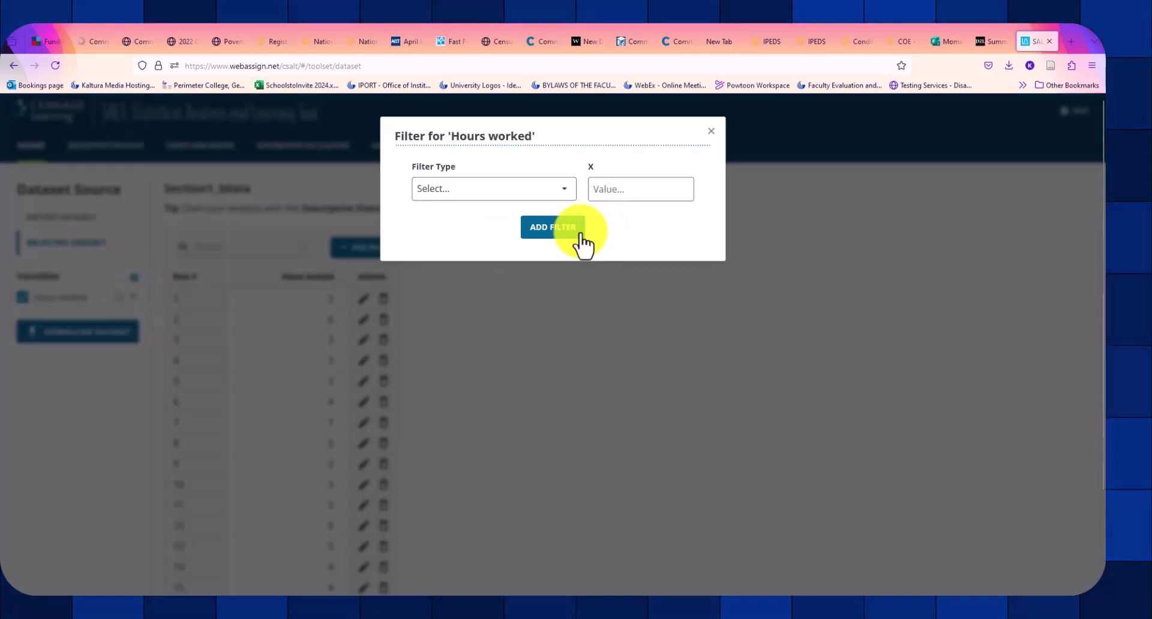
{"action": "left_click", "coordinate": [432, 360]}
{"action": "scroll", "coordinate": [432, 360], "scroll_direction": "down", "scroll_amount": 2}
{"action": "scroll", "coordinate": [412, 380], "scroll_direction": "up", "scroll_amount": 1}
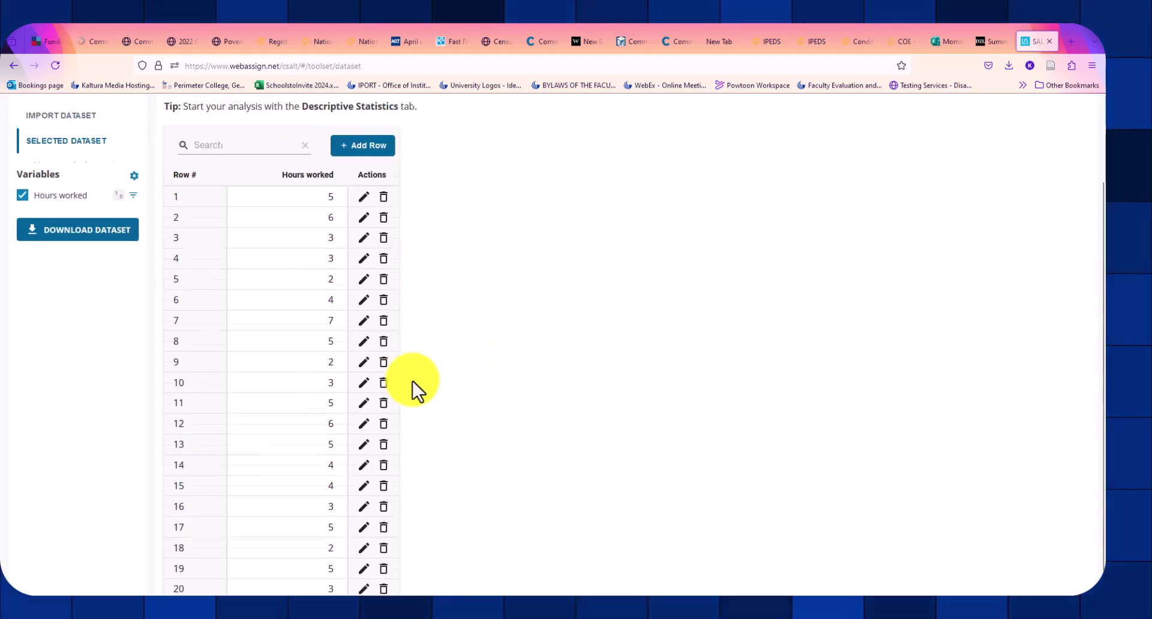
Change the Hours worked variable type to Categorical in the dataset's variable selection.
{"action": "scroll", "coordinate": [412, 381], "scroll_direction": "up", "scroll_amount": 2}
{"action": "left_click", "coordinate": [134, 278]}
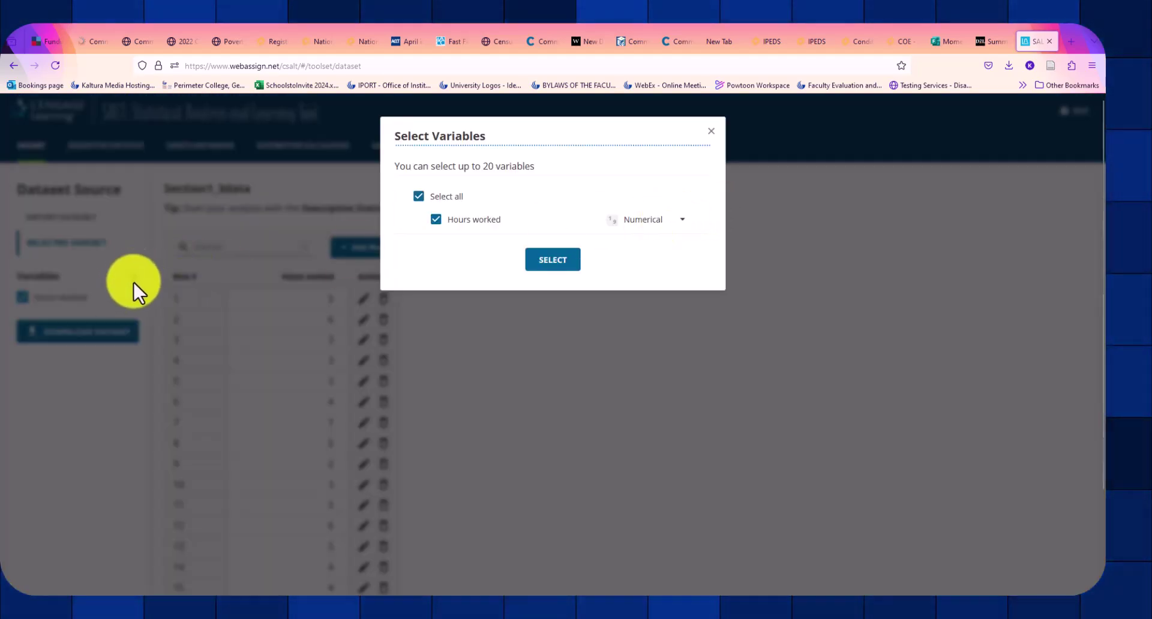
{"action": "left_click", "coordinate": [650, 220]}
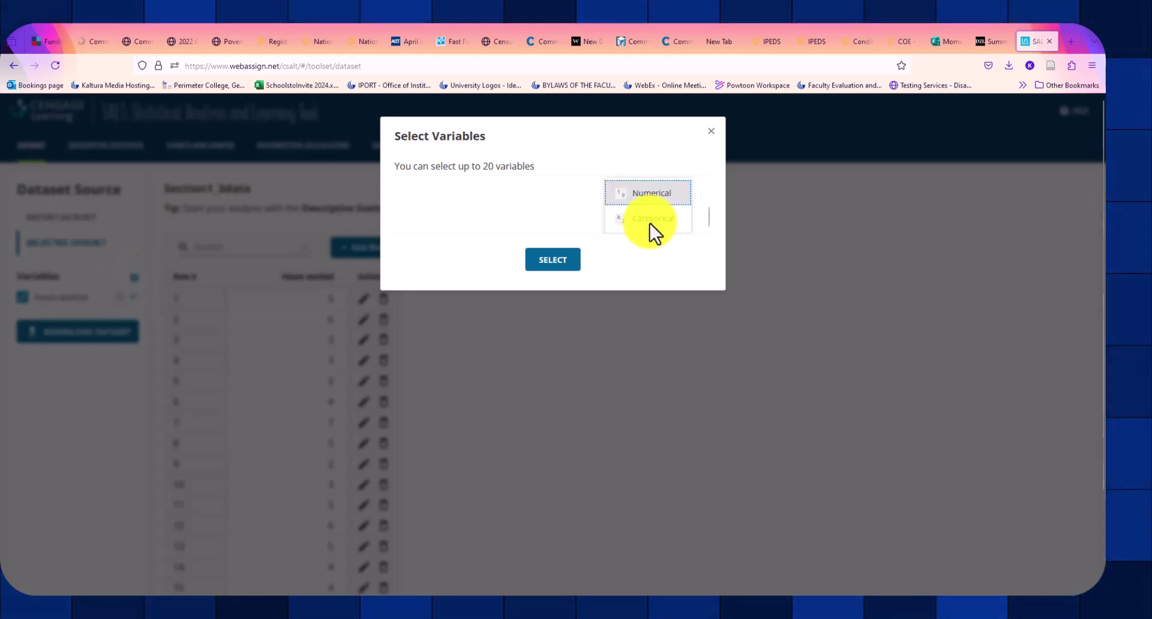
{"action": "left_click", "coordinate": [658, 219]}
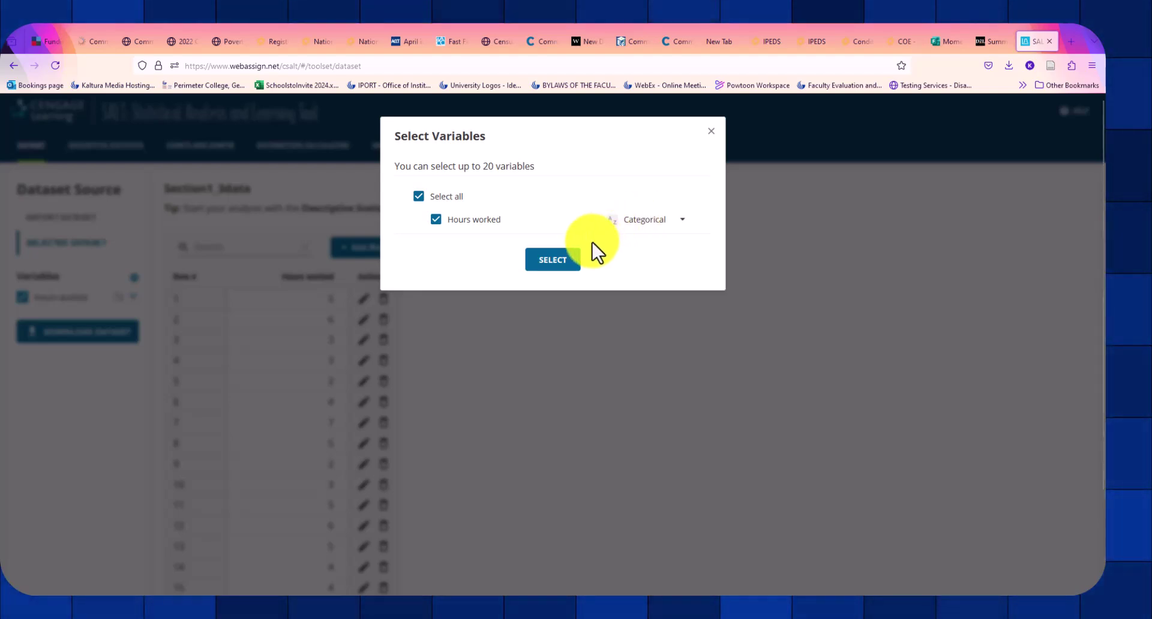
{"action": "left_click", "coordinate": [559, 264]}
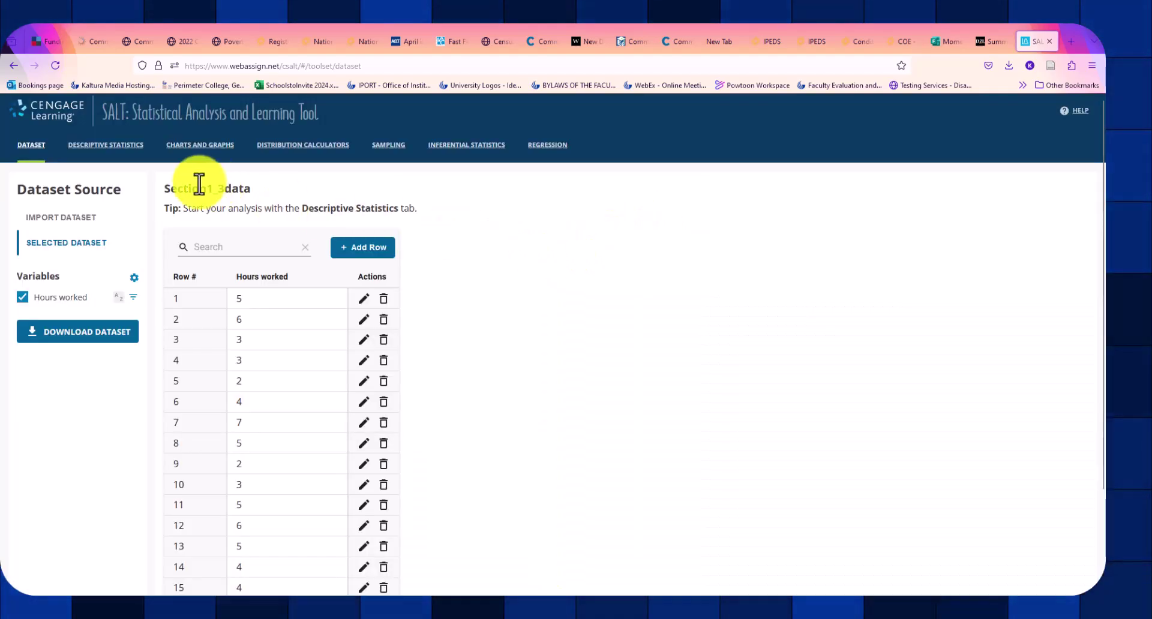
Examine the categorical summary table for Hours worked, highlighting the Proportions heading and the number of observations for level 2.
{"action": "left_click", "coordinate": [107, 150]}
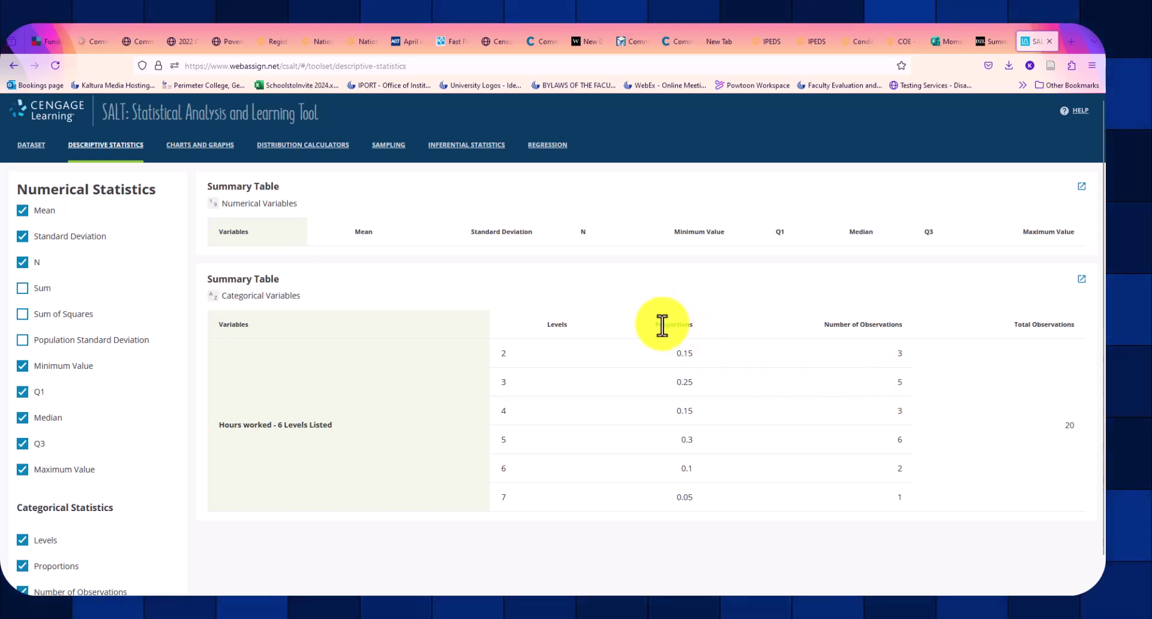
{"action": "left_click_drag", "start_coordinate": [661, 324], "coordinate": [701, 321]}
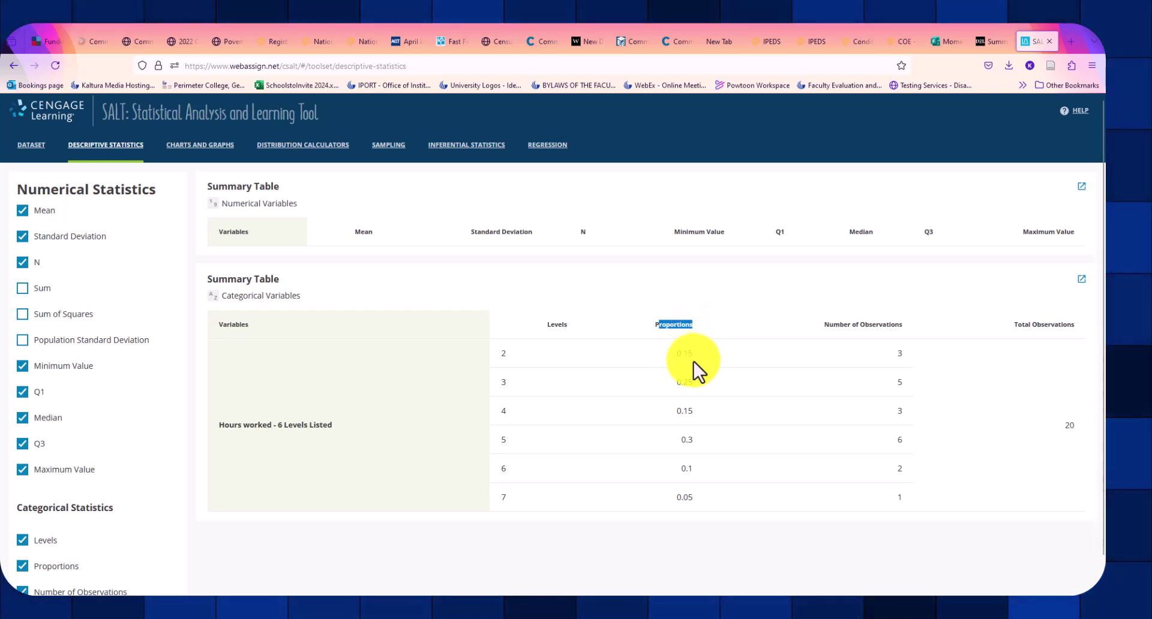
{"action": "double_click", "coordinate": [900, 354]}
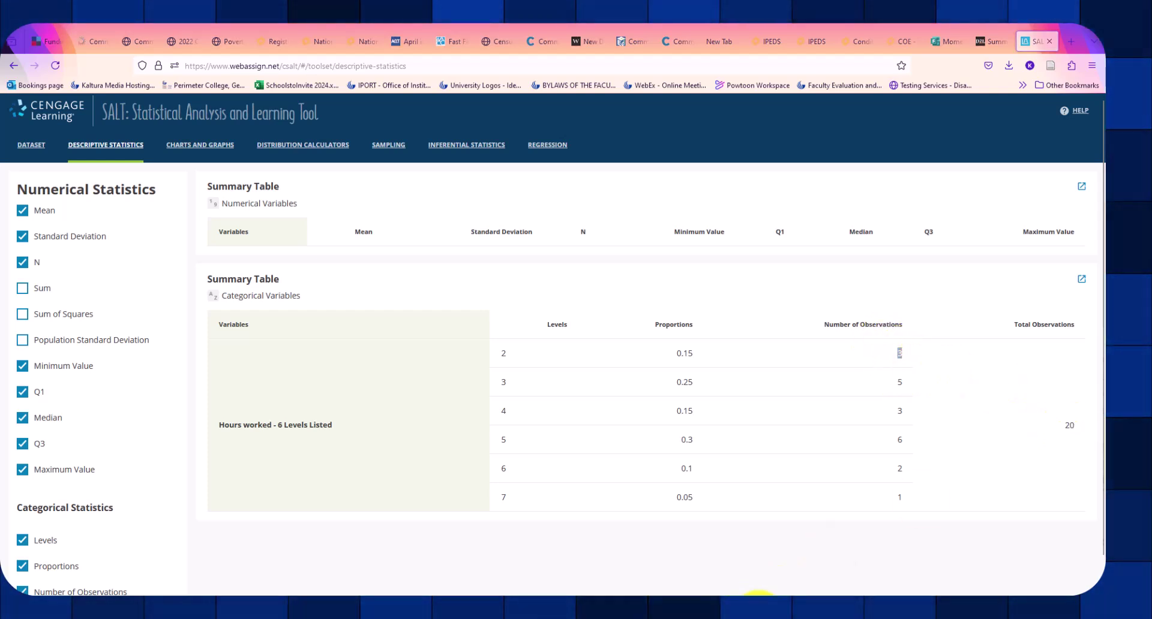
Switch to Calculator, compute 3 ÷ 20, and move its window off the summary table's proportions.
{"action": "left_click", "coordinate": [778, 594]}
{"action": "left_click", "coordinate": [540, 483]}
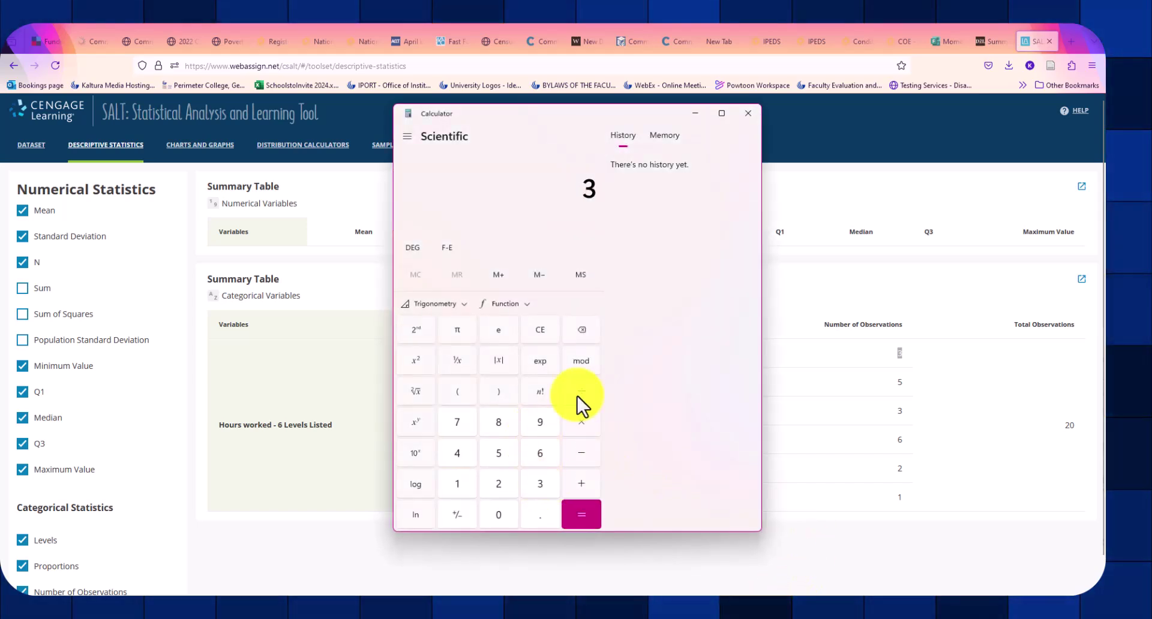
{"action": "left_click", "coordinate": [582, 391]}
{"action": "left_click", "coordinate": [499, 484]}
{"action": "left_click", "coordinate": [498, 515]}
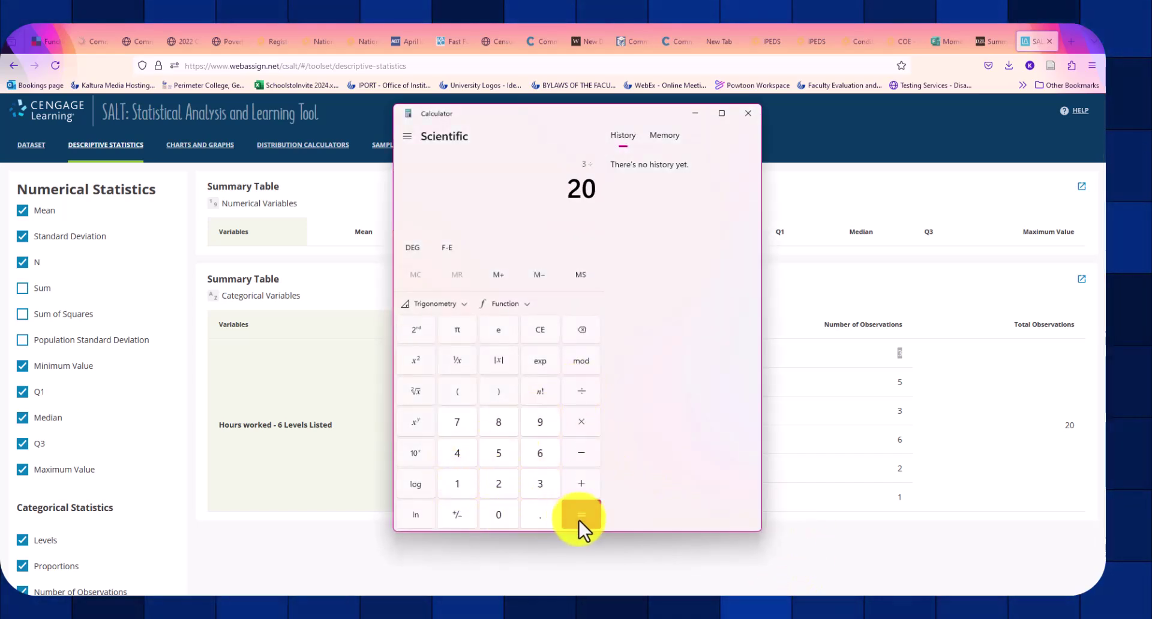
{"action": "left_click", "coordinate": [581, 514]}
{"action": "left_click_drag", "start_coordinate": [517, 130], "coordinate": [211, 190]}
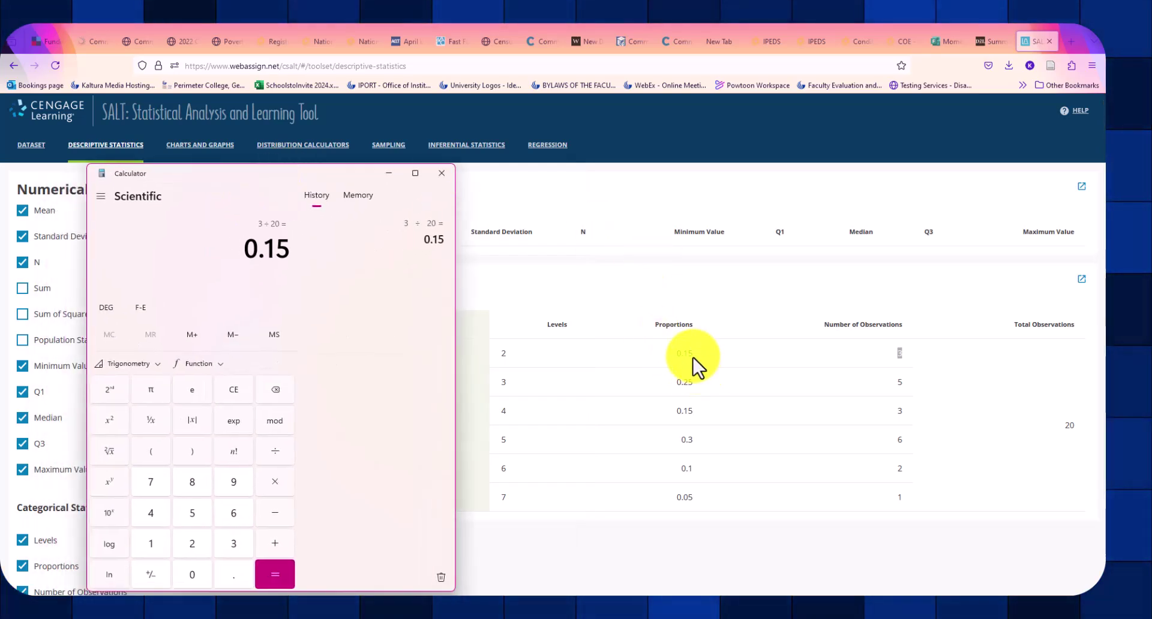
Multiply the calculated proportion by 100 to convert it to a percentage and minimize the calculator.
{"action": "left_click", "coordinate": [277, 483]}
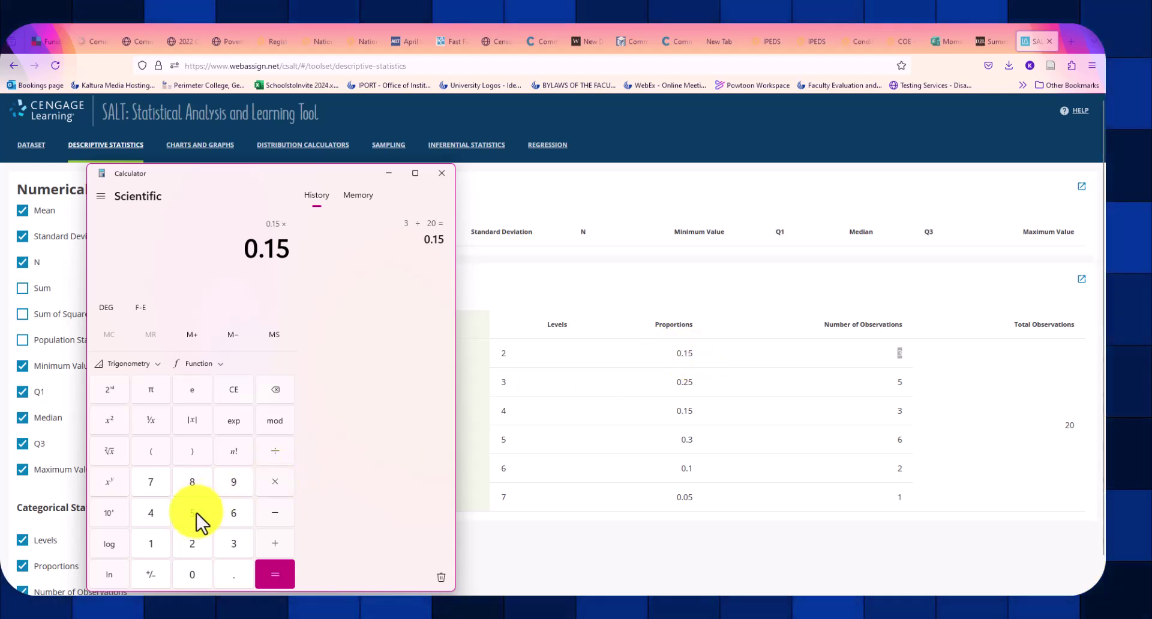
{"action": "left_click", "coordinate": [153, 546]}
{"action": "double_click", "coordinate": [192, 575]}
{"action": "left_click", "coordinate": [275, 574]}
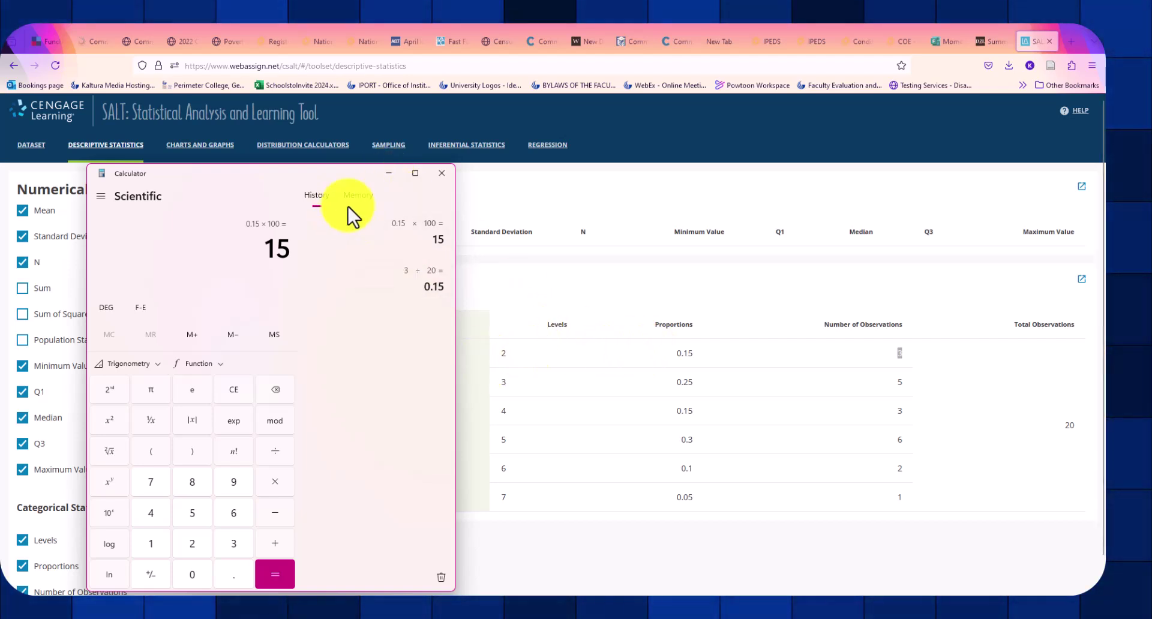
{"action": "left_click", "coordinate": [388, 173]}
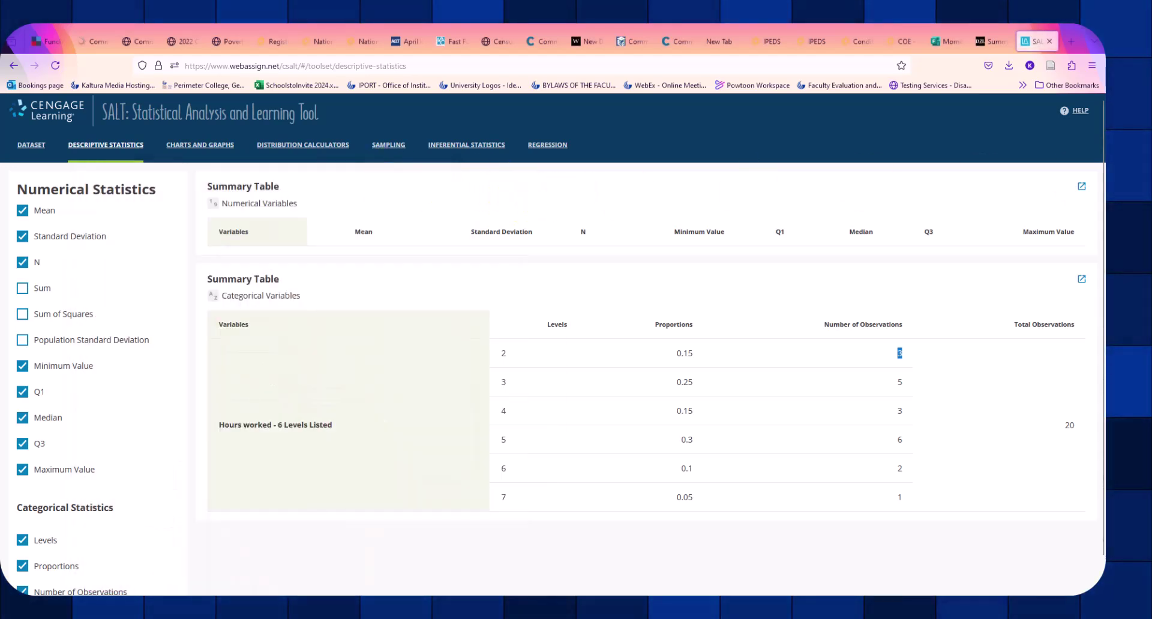